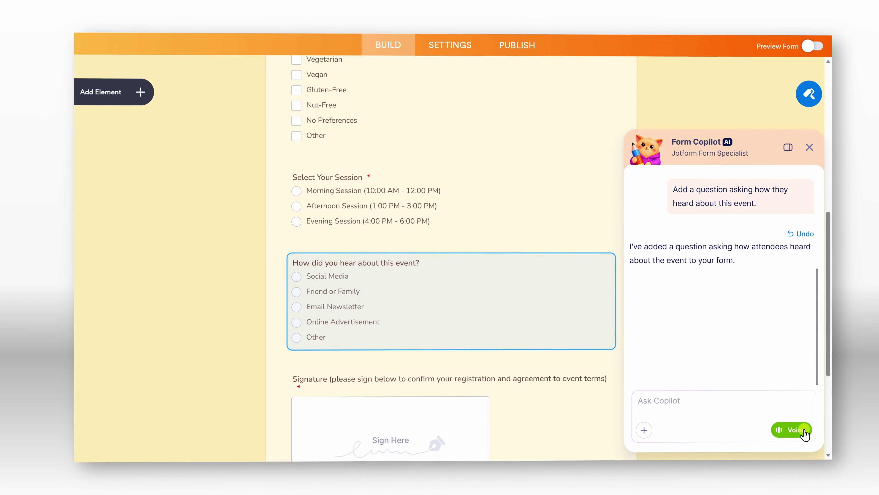
click(802, 430)
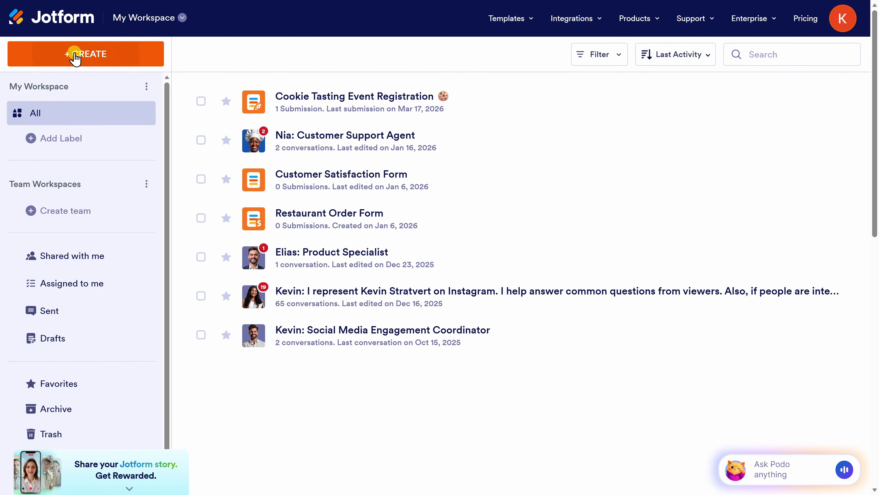
Step: Generate a cookie tasting event registration form with AI, requesting name, email, phone number, dietary preferences, session selection, and a signature field
click(75, 57)
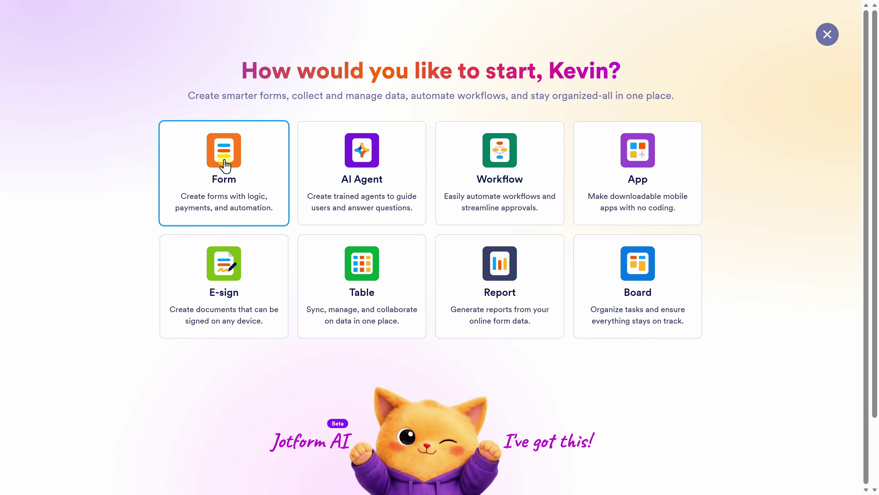
click(225, 166)
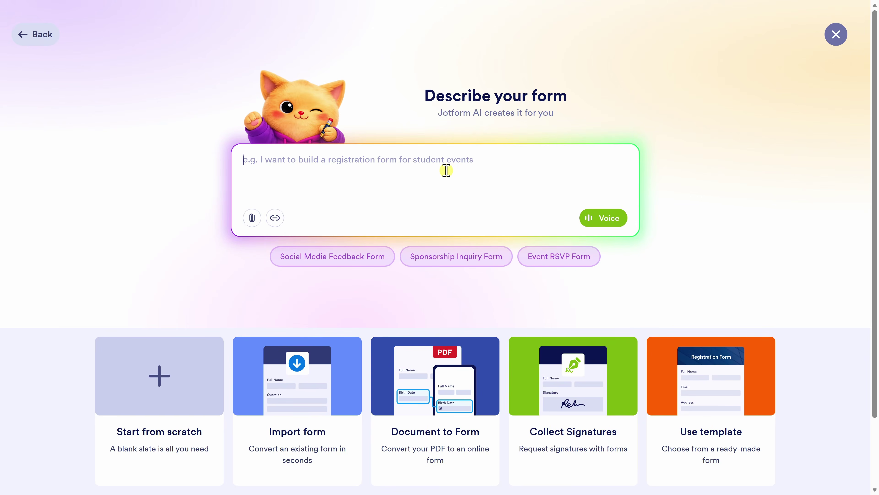
text(Create an event registration form for a cookie tasting event with name, email, phone number, dietary preferences, session selection, and a signature field.)
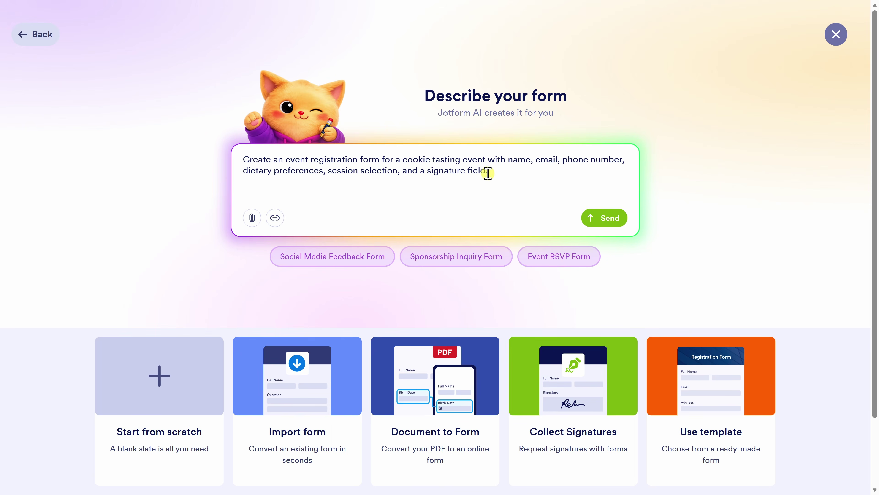
click(605, 225)
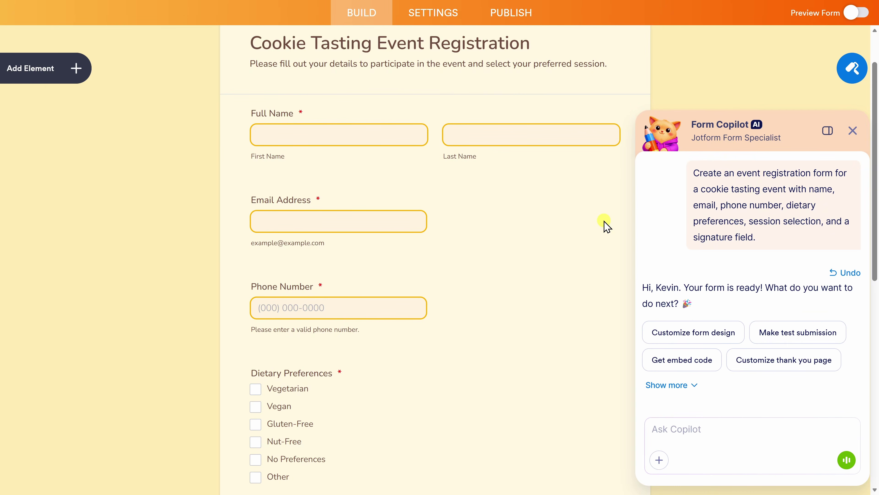
Step: Examine the generated form's contact fields, dietary preferences, session choices and signature field
scroll(207, 175, down, 5)
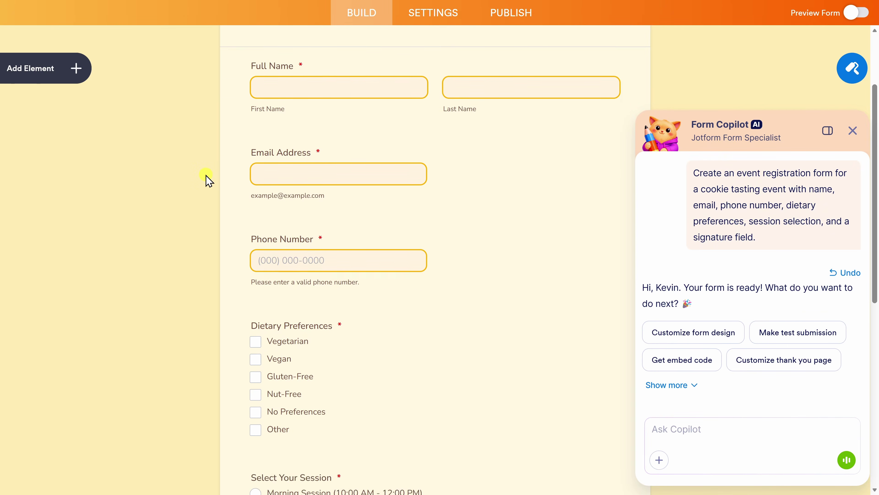
scroll(256, 229, up, 5)
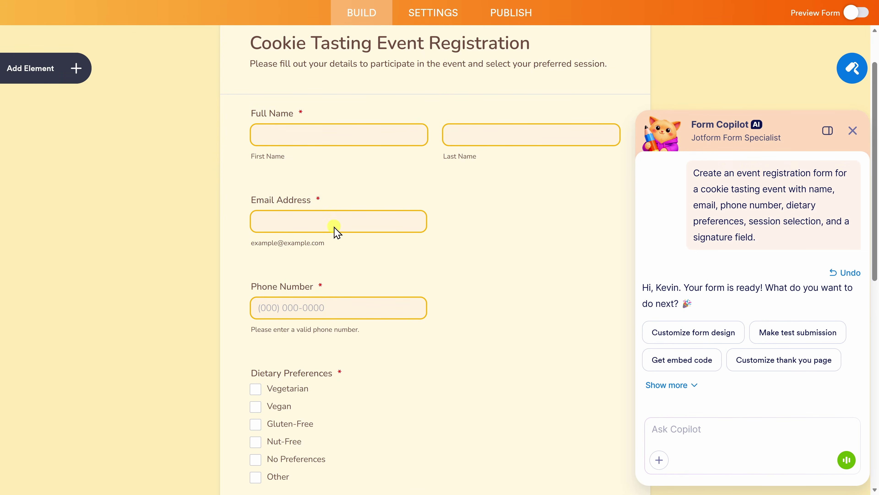
scroll(336, 230, down, 7)
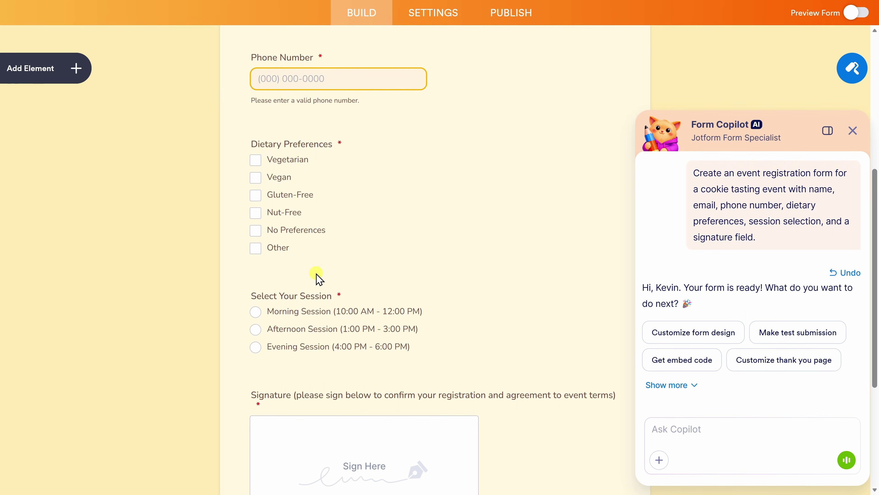
scroll(329, 306, down, 2)
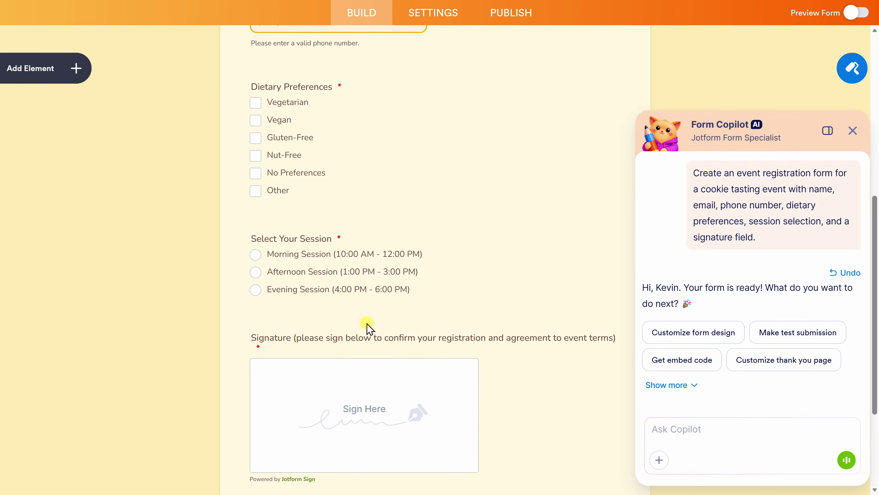
scroll(502, 248, up, 5)
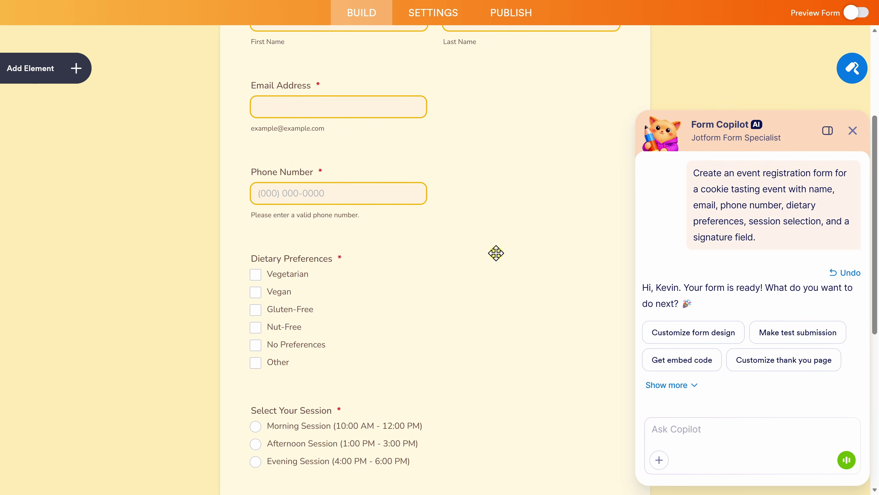
scroll(237, 332, down, 10)
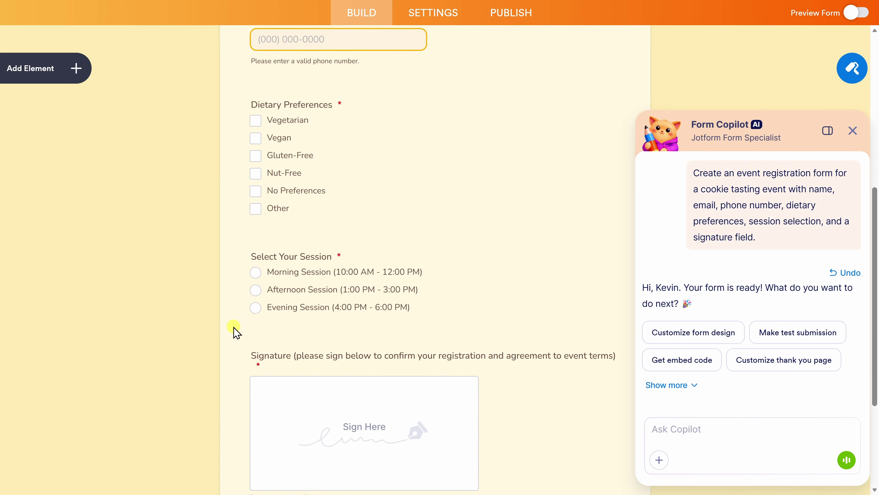
scroll(236, 333, up, 5)
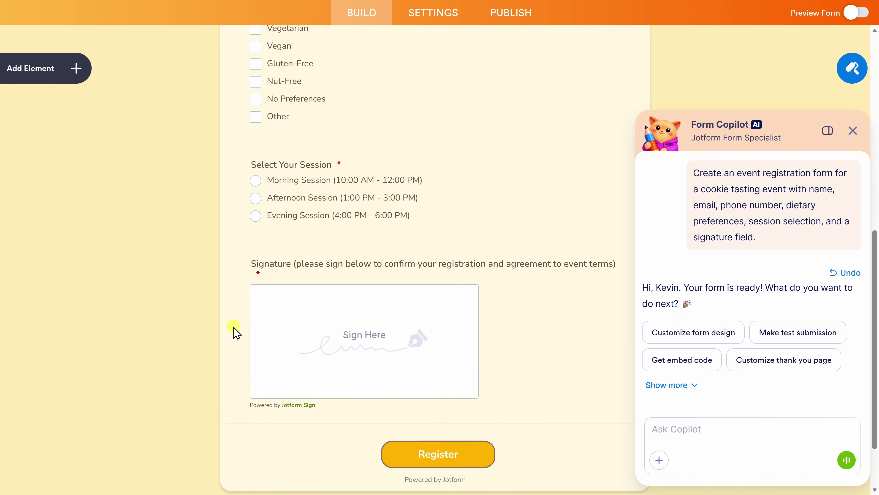
scroll(473, 250, up, 7)
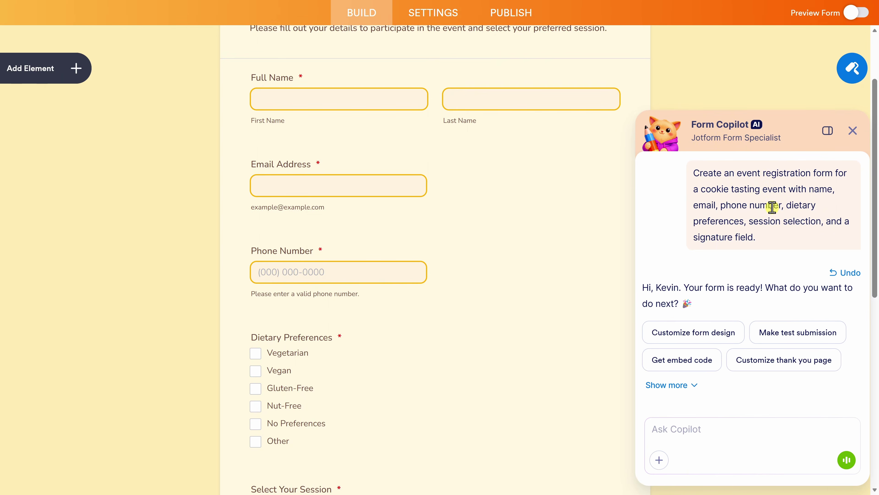
Step: Have Form Copilot make this change: "Add a question asking how they heard about this event."
click(676, 429)
text(Add a question asking how they heard about this event.)
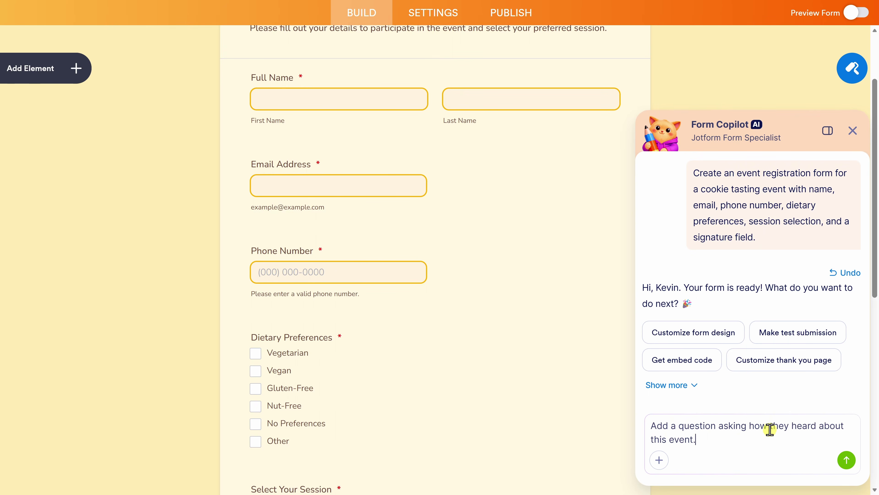
click(847, 460)
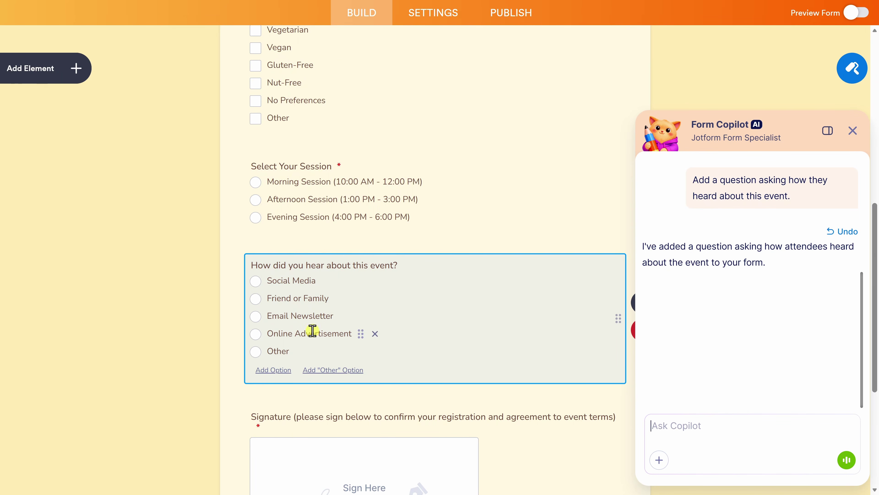
scroll(437, 246, up, 3)
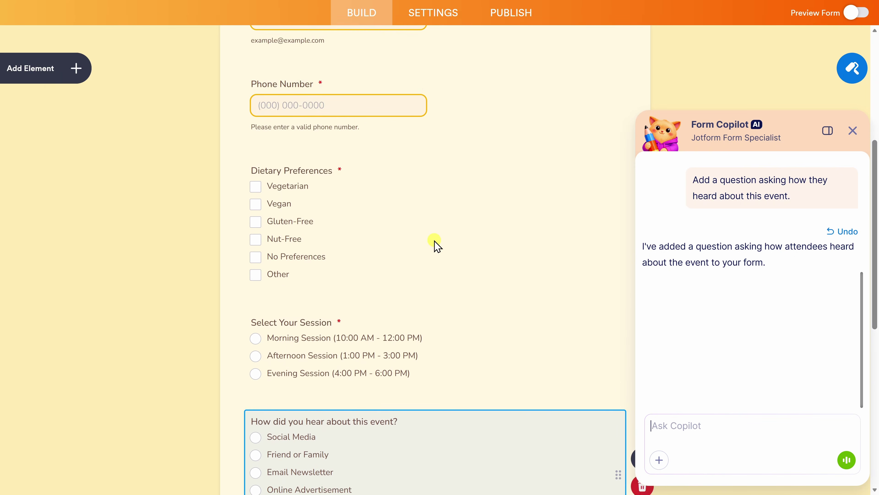
Step: In a voice call with Form Copilot, have the phone number field removed and brown form colors applied, and end the call
scroll(433, 242, down, 5)
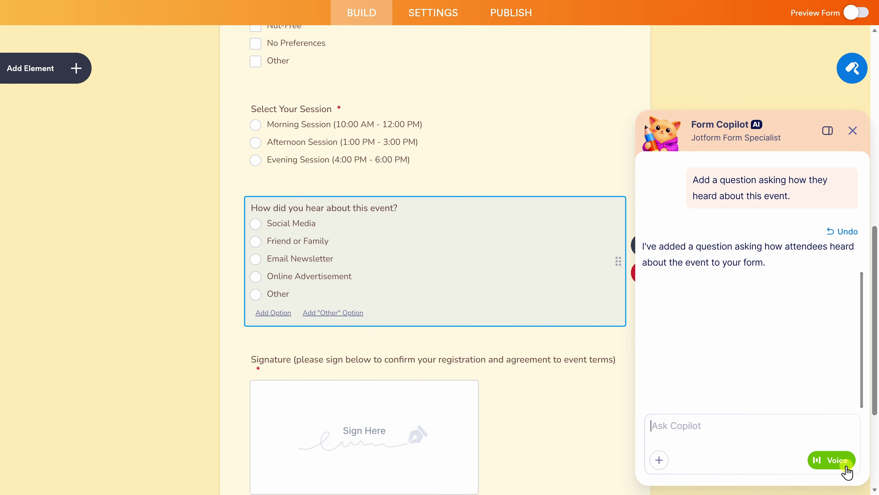
click(837, 461)
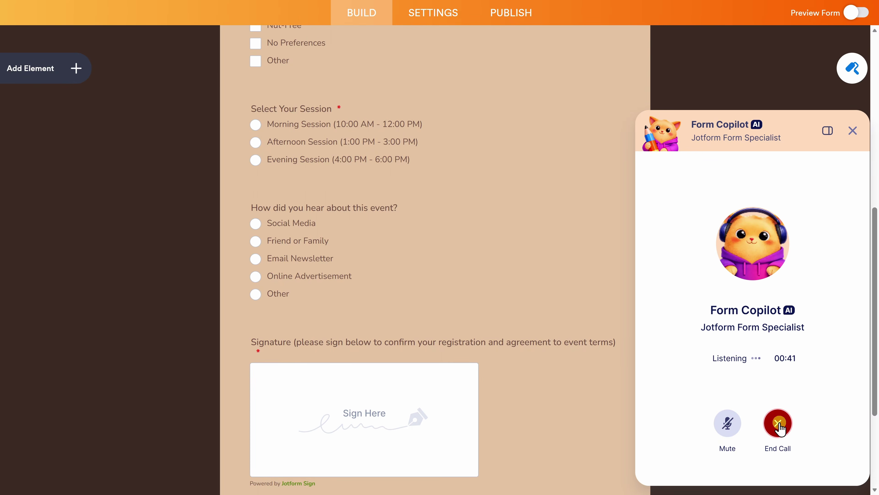
click(778, 423)
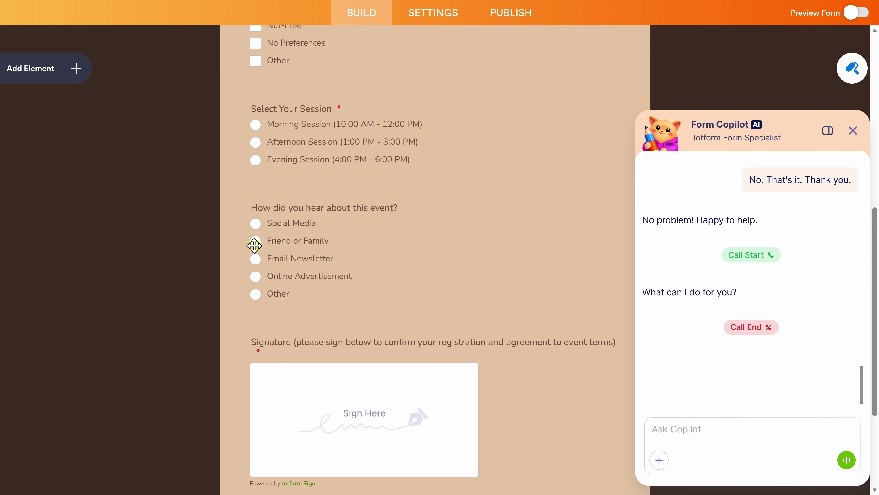
scroll(404, 314, up, 10)
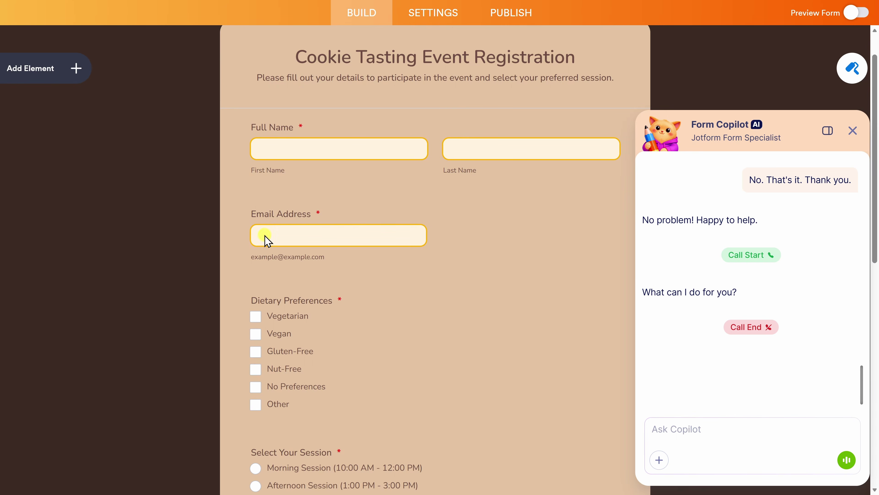
Step: Browse the basic form elements available for adding to the form
click(43, 81)
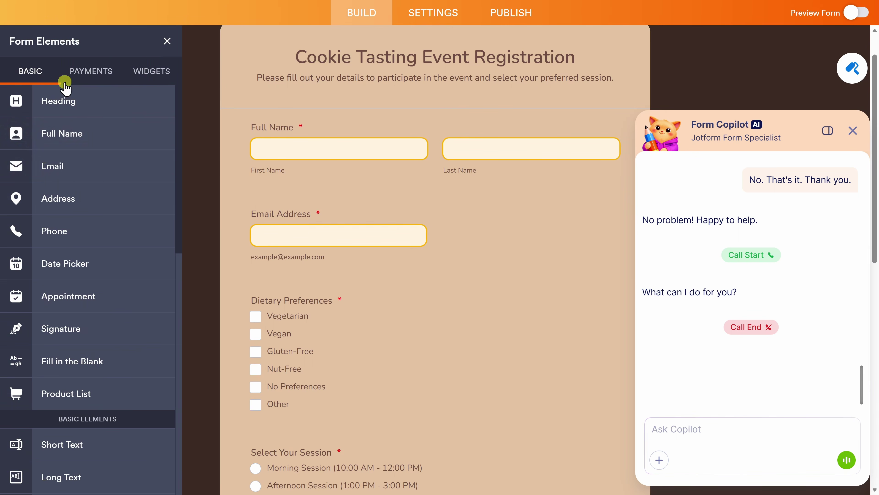
scroll(92, 283, down, 4)
scroll(97, 307, down, 5)
scroll(120, 385, up, 8)
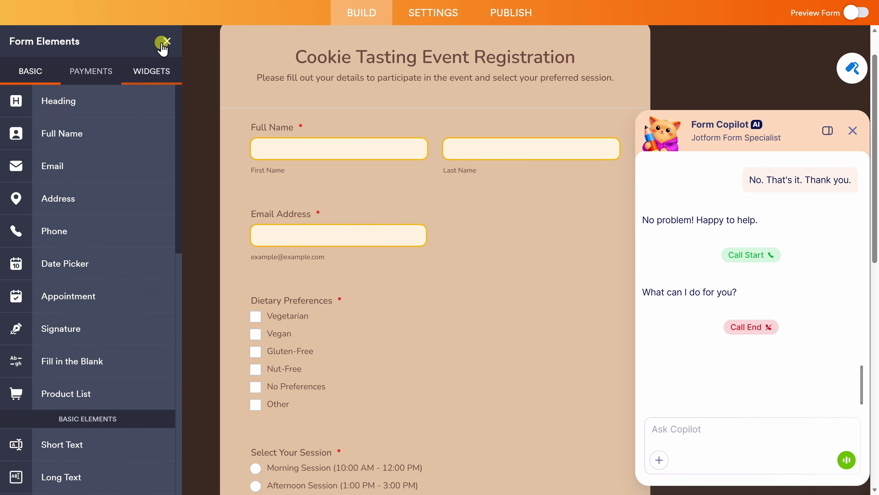
click(167, 41)
click(853, 67)
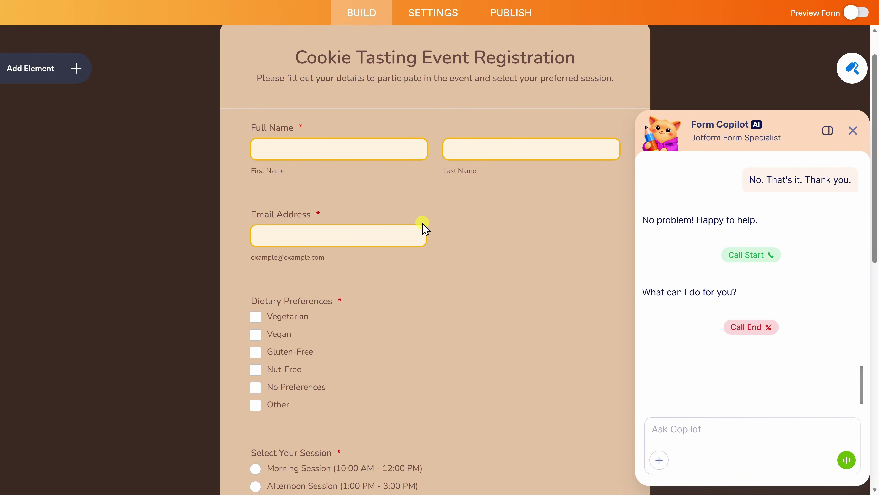
Step: Have Form Copilot show the how-you-heard question only if the user selects a session, and check the resulting condition's settings
scroll(422, 223, down, 3)
scroll(422, 224, down, 1)
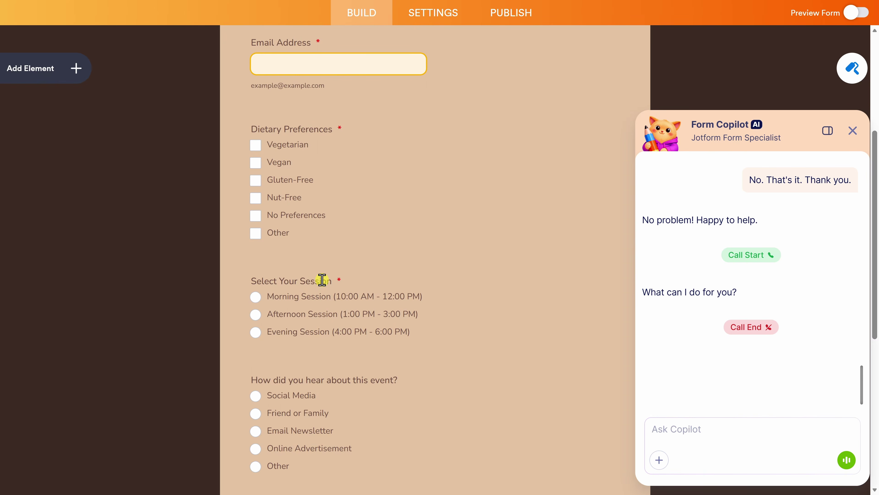
click(700, 429)
text(Only show the how you heard about the event question if the user selects a session)
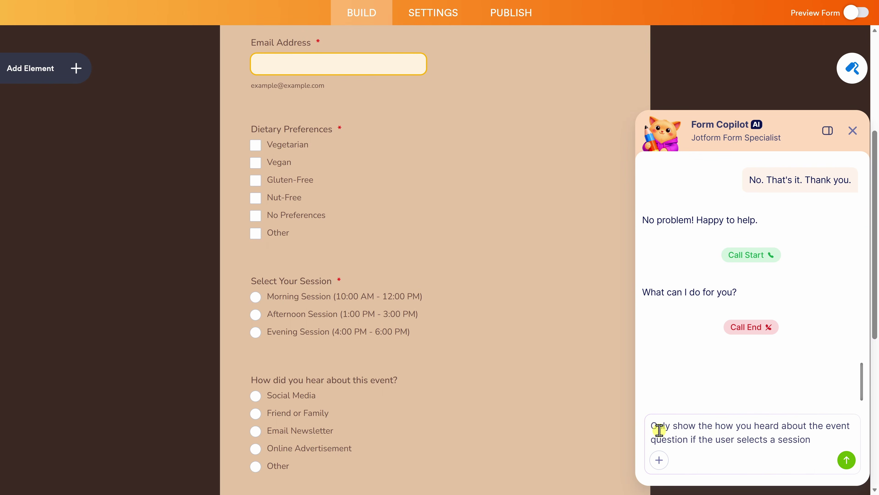
click(847, 460)
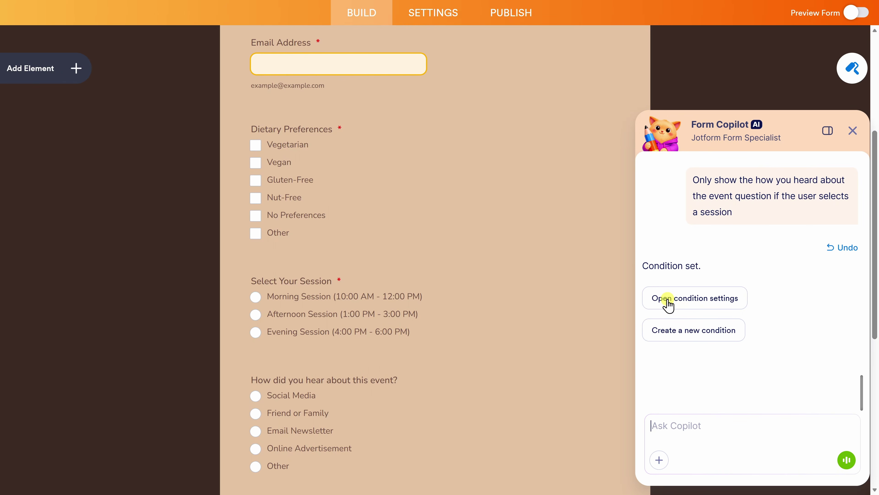
click(708, 306)
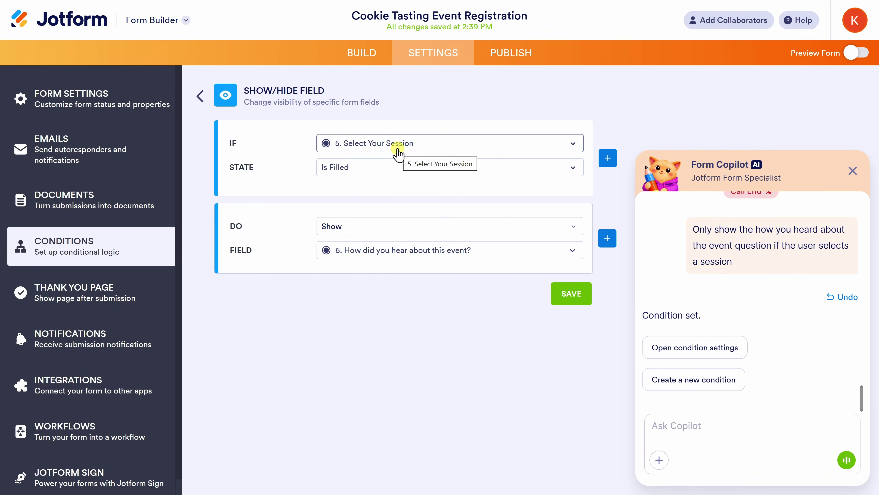
click(349, 61)
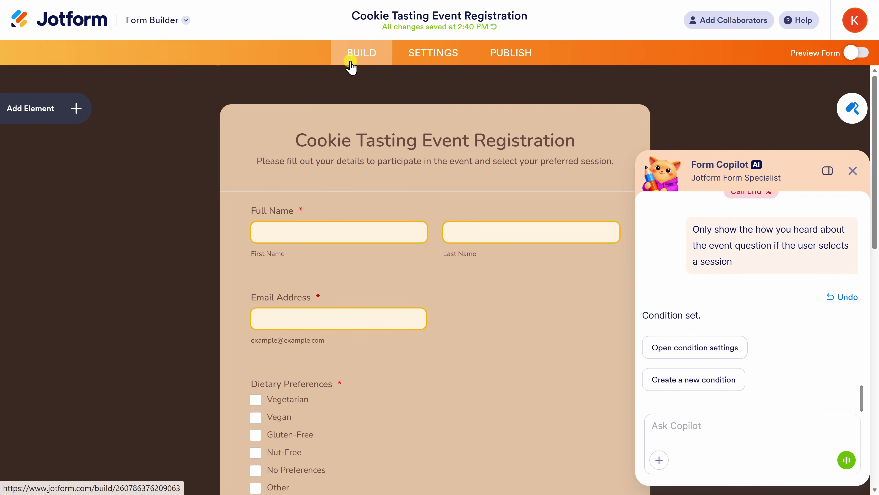
Step: Preview the form and select Morning Session (10:00 AM - 12:00 PM) to test the conditional question
click(860, 53)
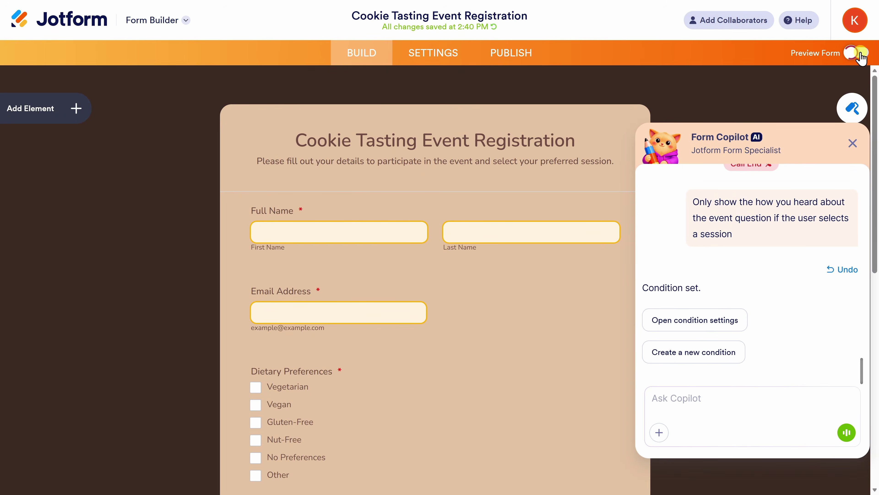
scroll(530, 197, down, 6)
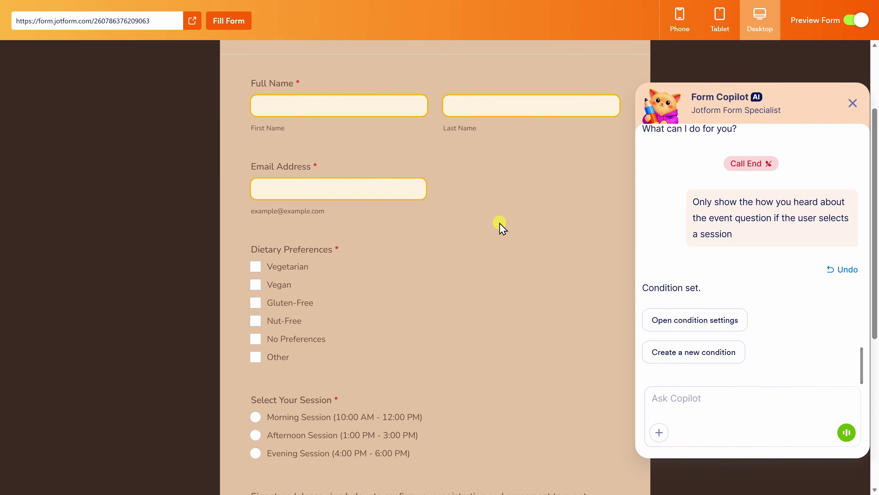
scroll(502, 228, down, 2)
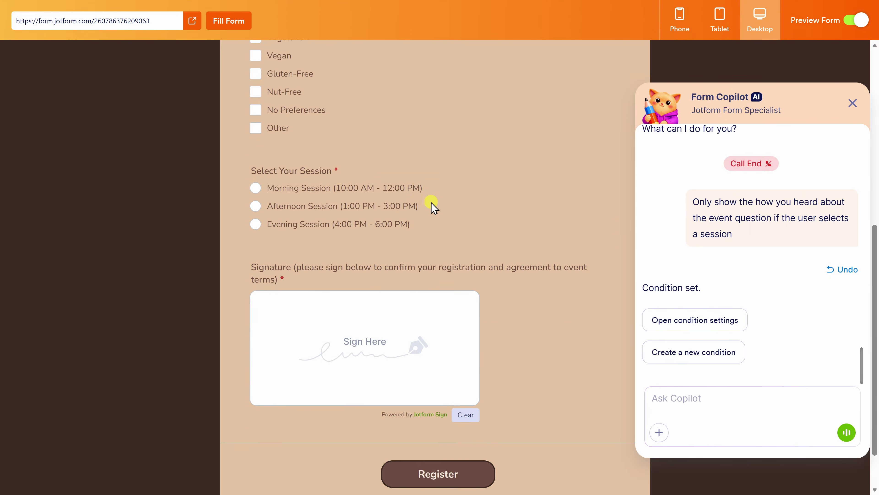
click(256, 188)
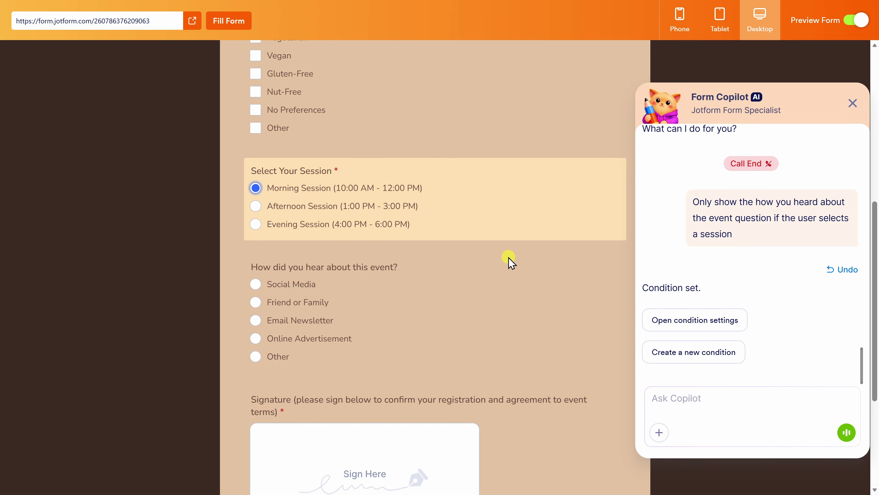
scroll(508, 255, down, 2)
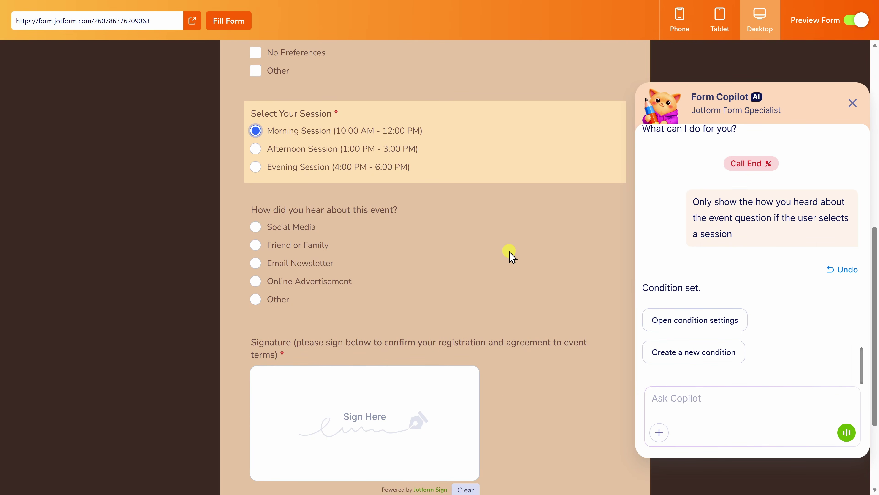
click(856, 21)
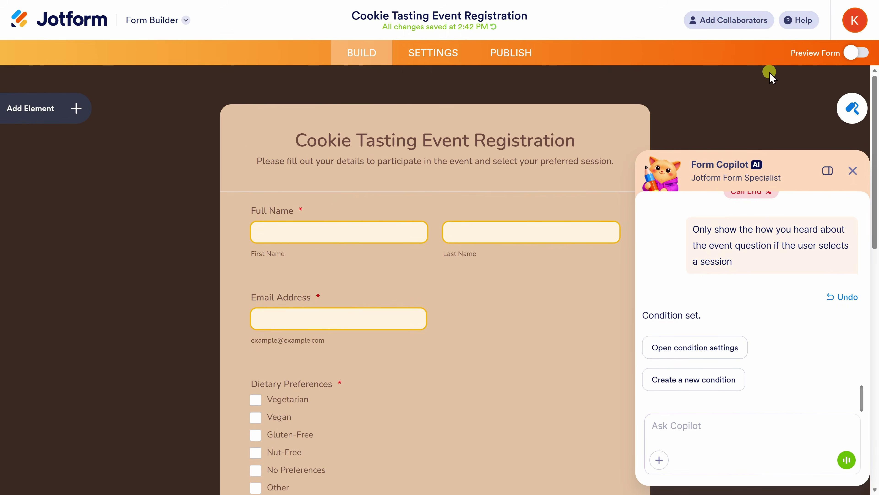
Step: Open the form's publishing options and copy its direct share link
click(493, 61)
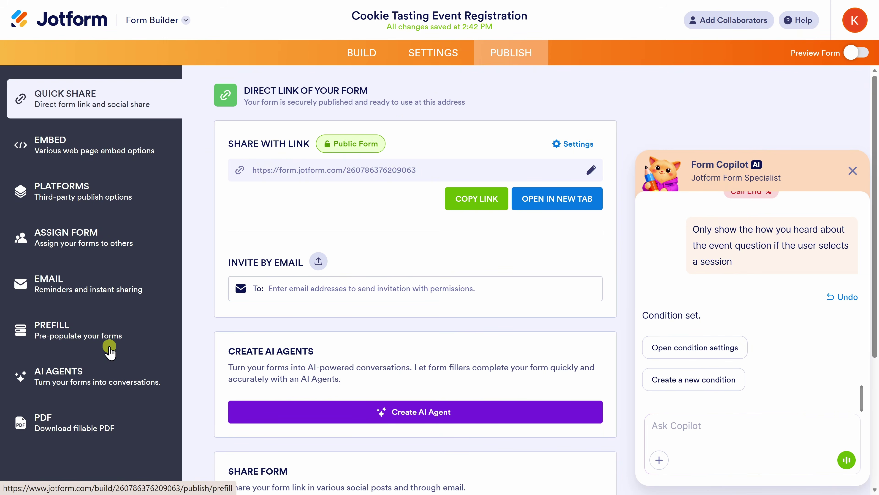
click(483, 202)
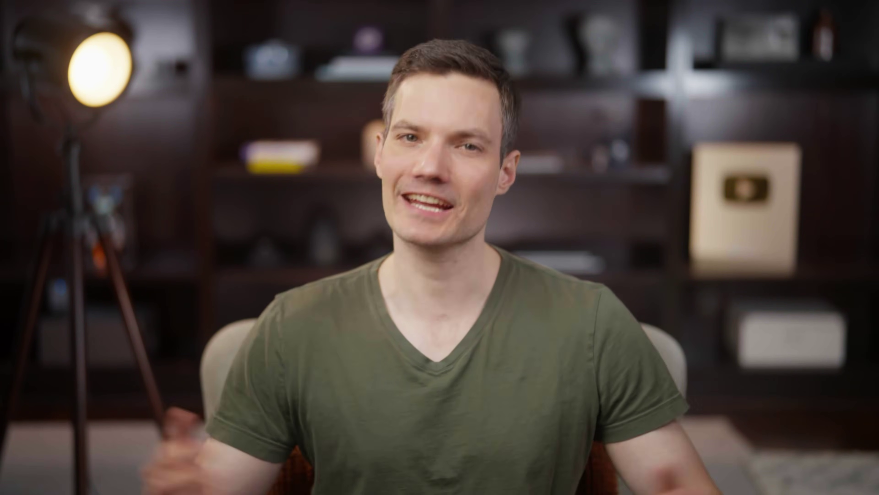
click(456, 204)
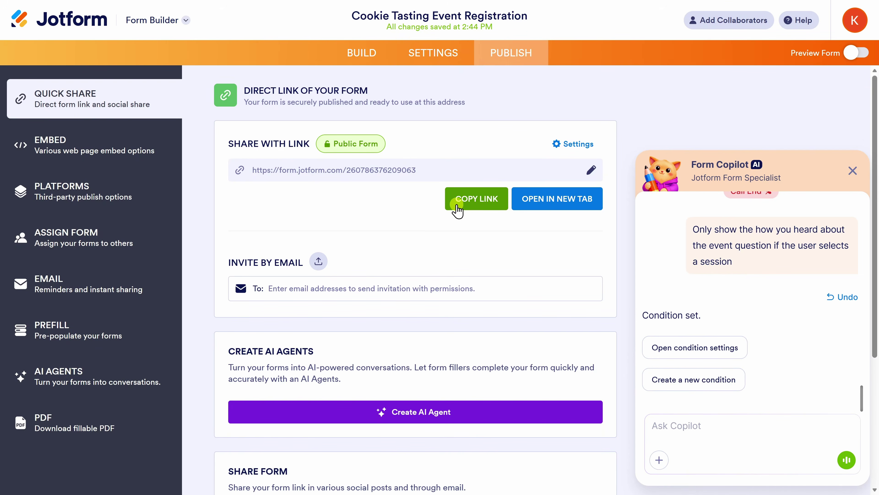
Step: Switch to the form's Inbox, ask the AI Assistant to "Summarize the responses so far" and review the full summary
click(177, 22)
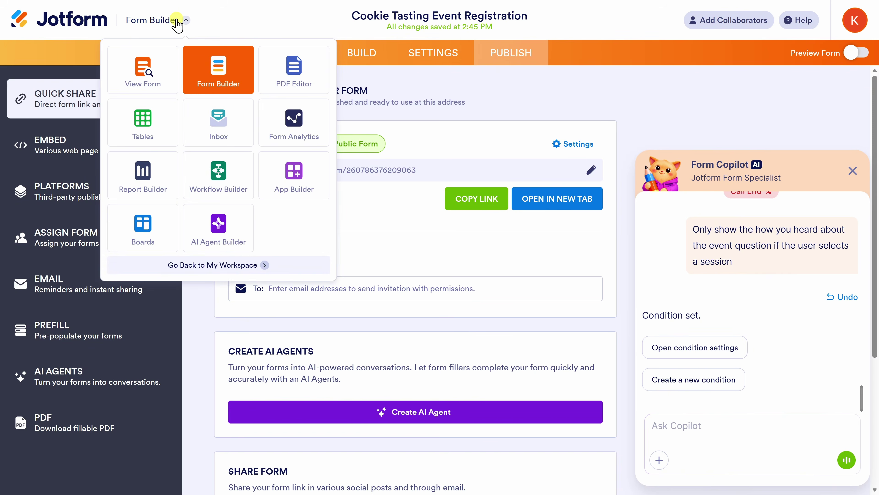
click(218, 124)
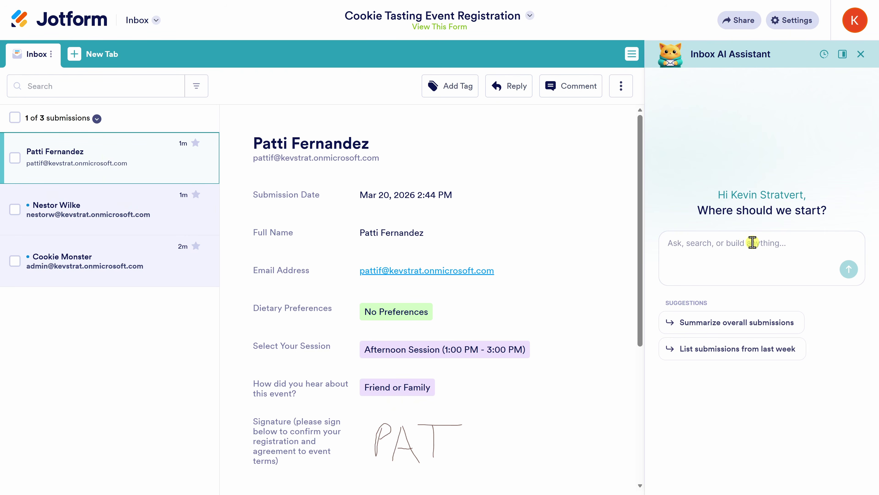
text(Summarize the responses so far)
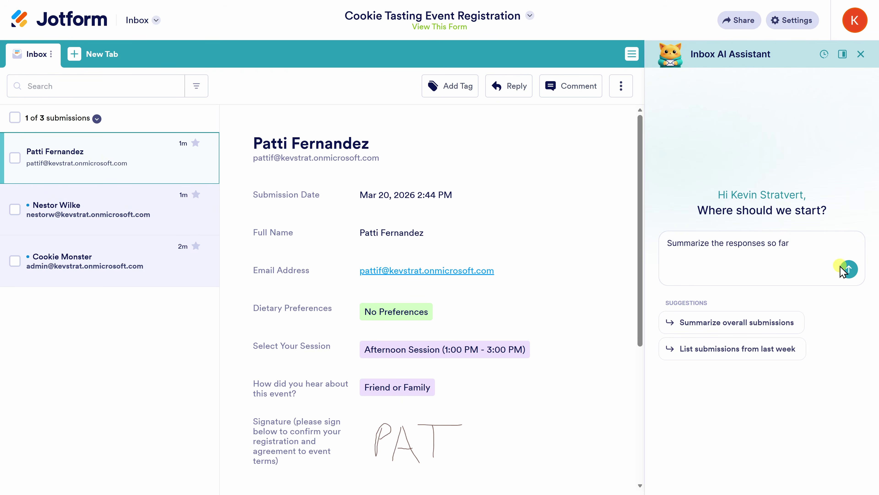
click(849, 269)
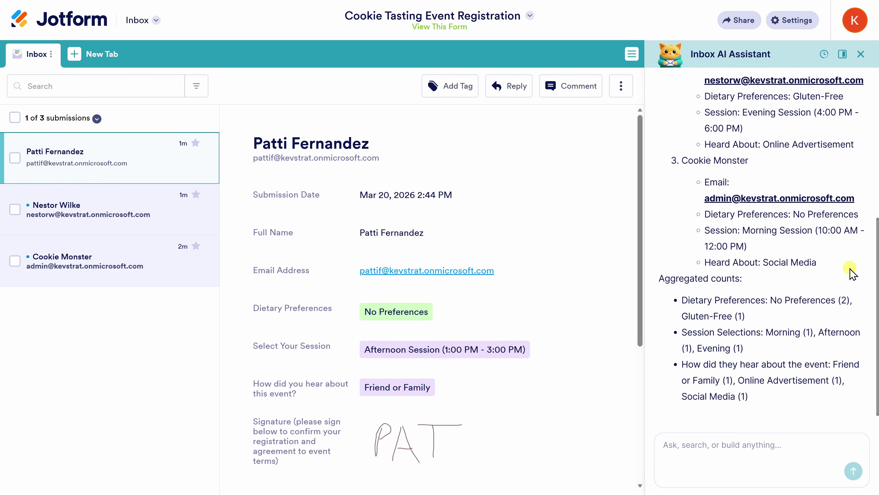
scroll(850, 270, up, 5)
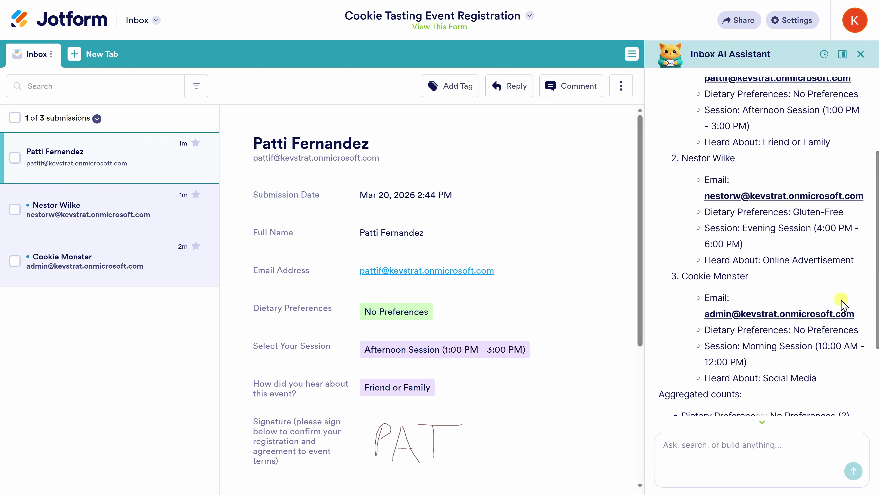
scroll(842, 268, down, 5)
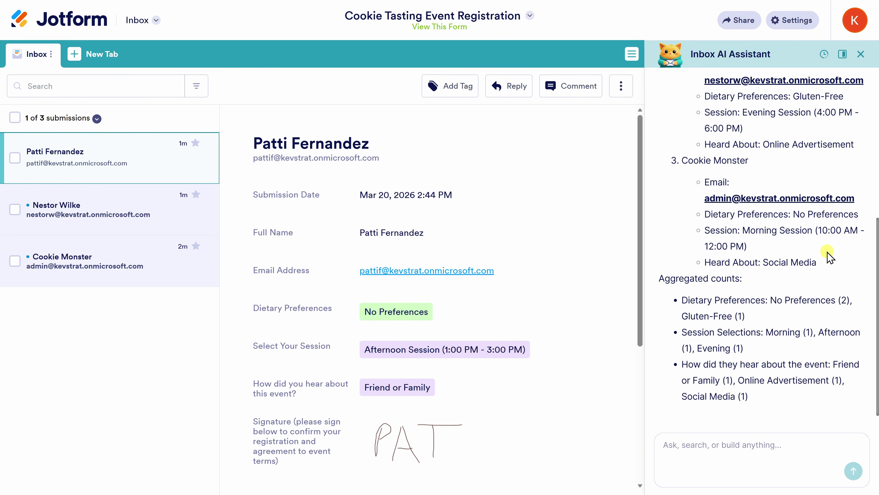
Step: Ask the Inbox AI Assistant "What are the most popular sessions?"
click(768, 445)
text(What are the most popular sessions?)
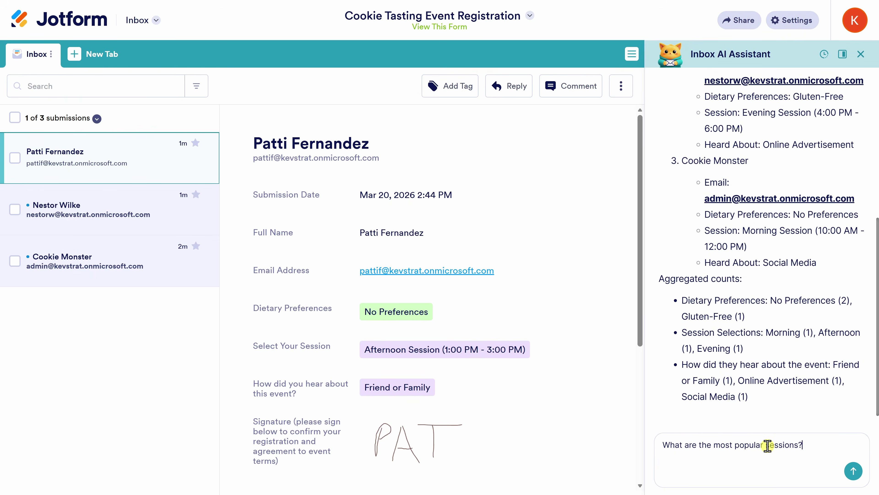
click(853, 471)
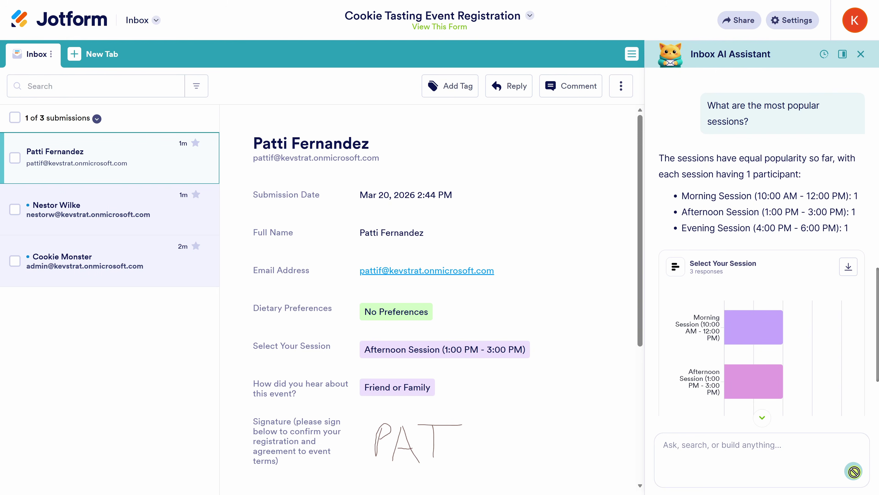